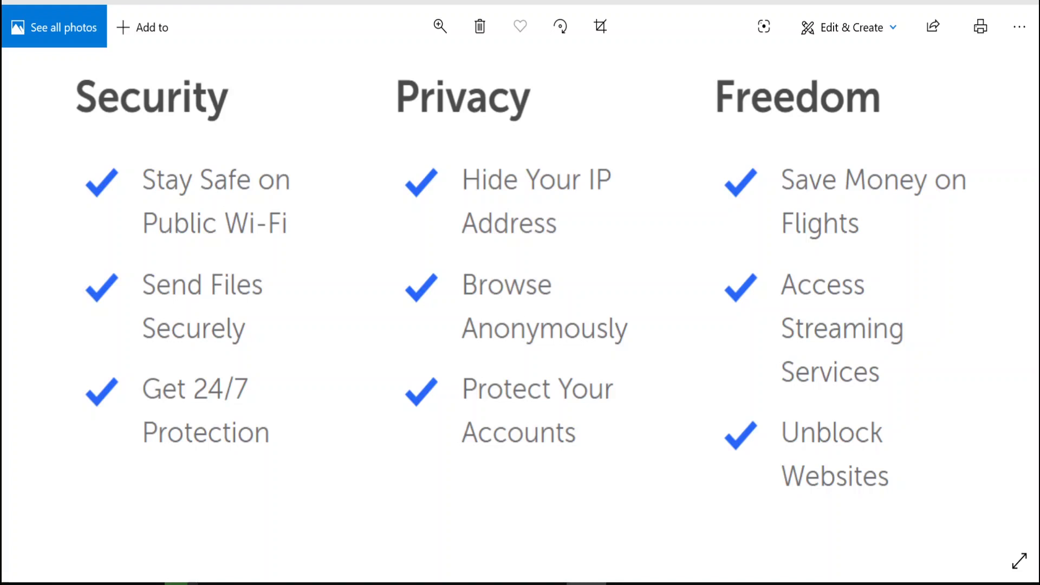
- Save the SoftEther VPN Client + VPN Gate plugin zip to Downloads\VPN and show it in its folder
key(alt+Tab)
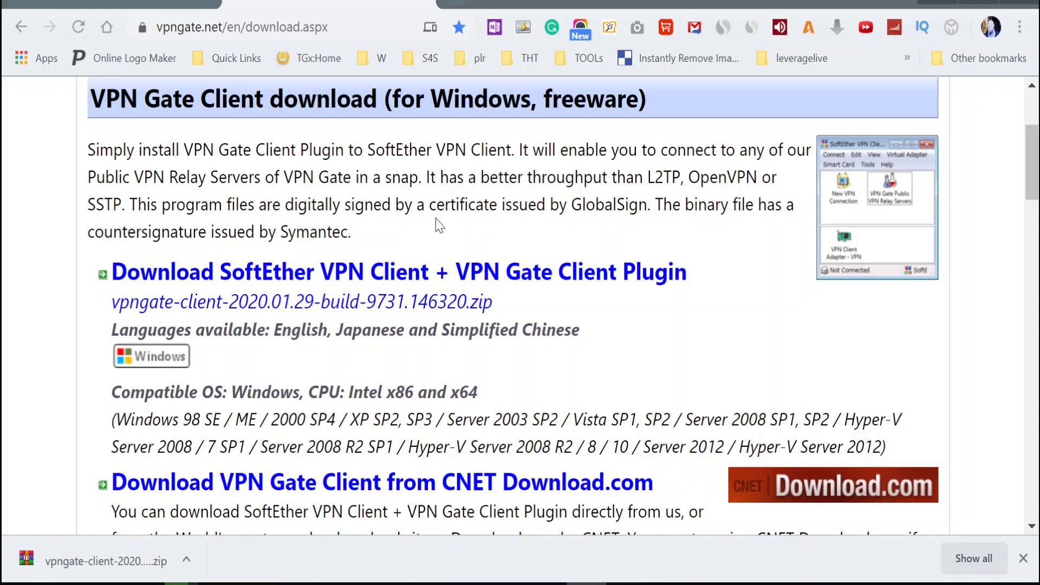
click(415, 280)
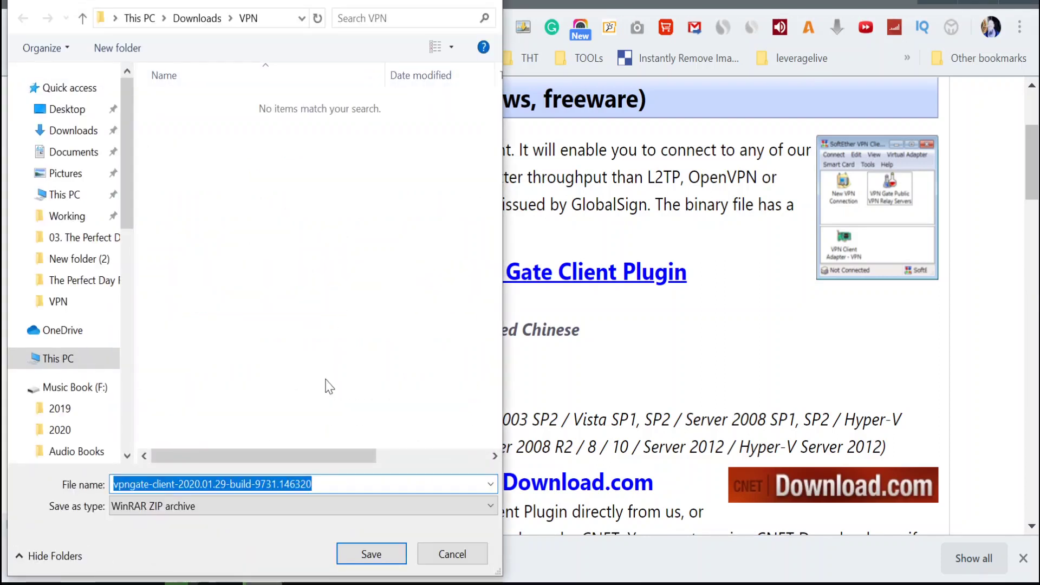
click(371, 554)
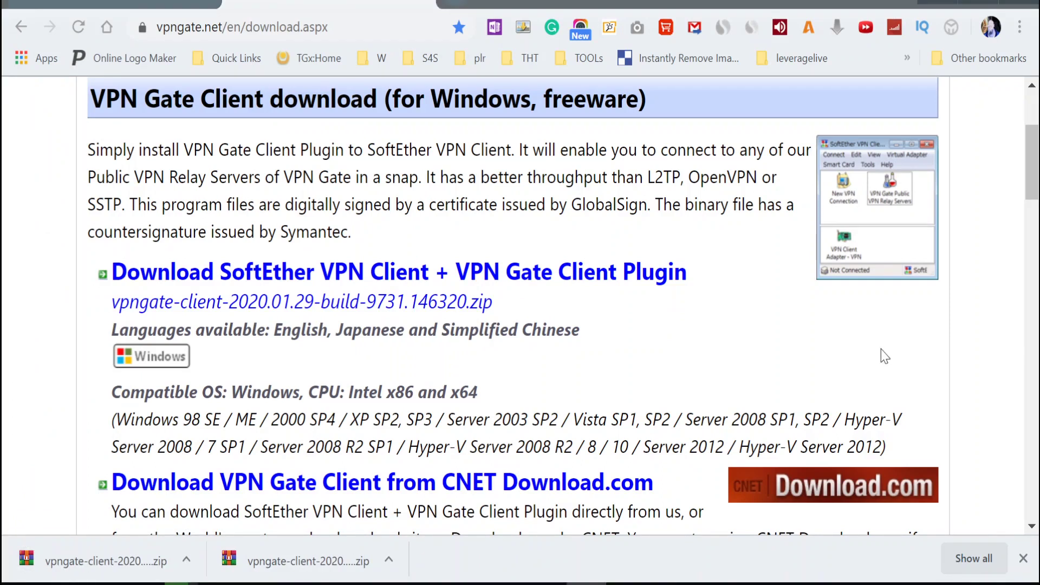
click(186, 560)
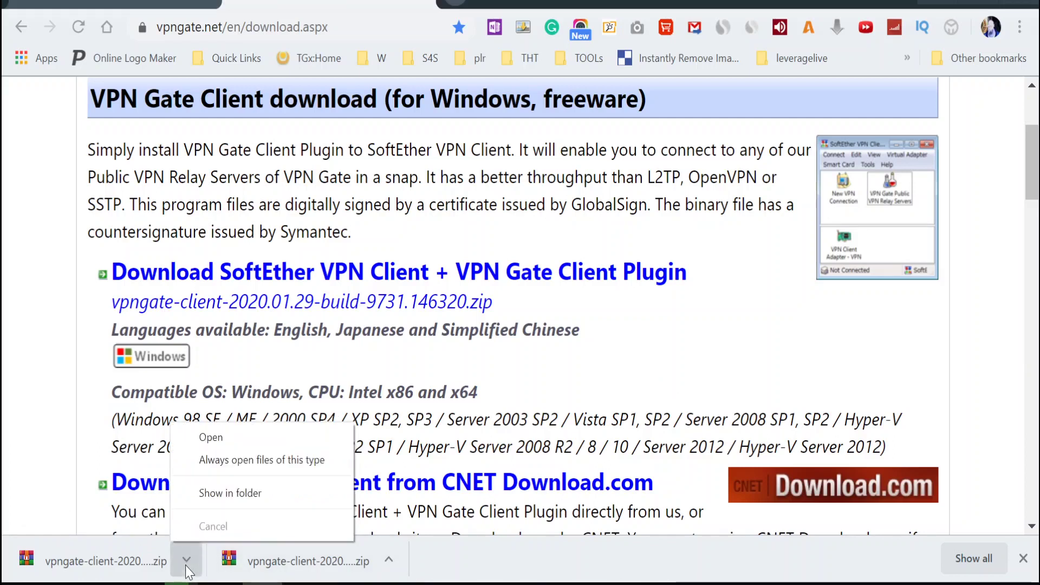
click(209, 494)
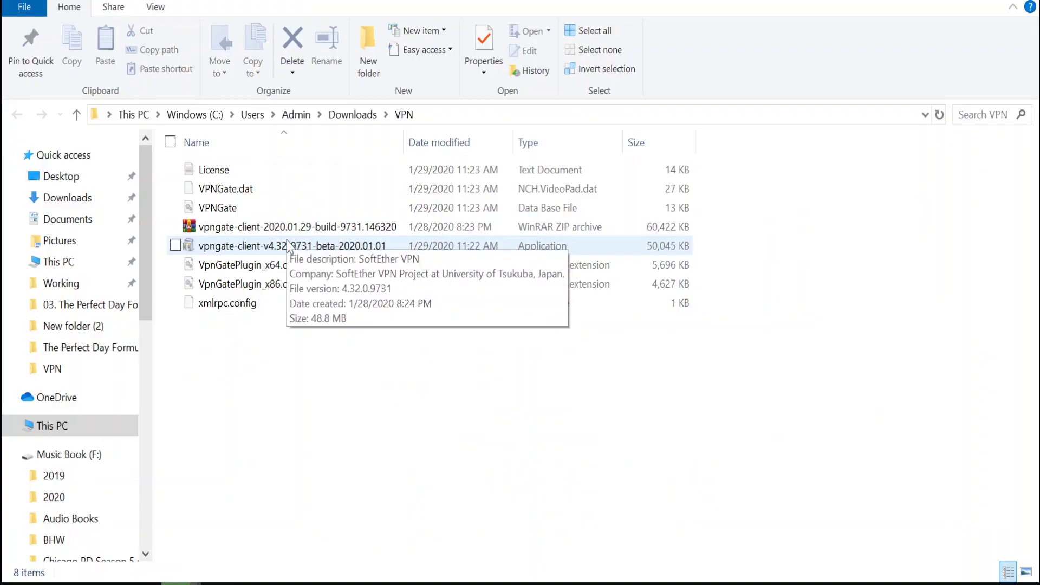
- Run the vpngate-client-v4.32 installer through the Setup Wizard to install SoftEther VPN Client
double_click(289, 246)
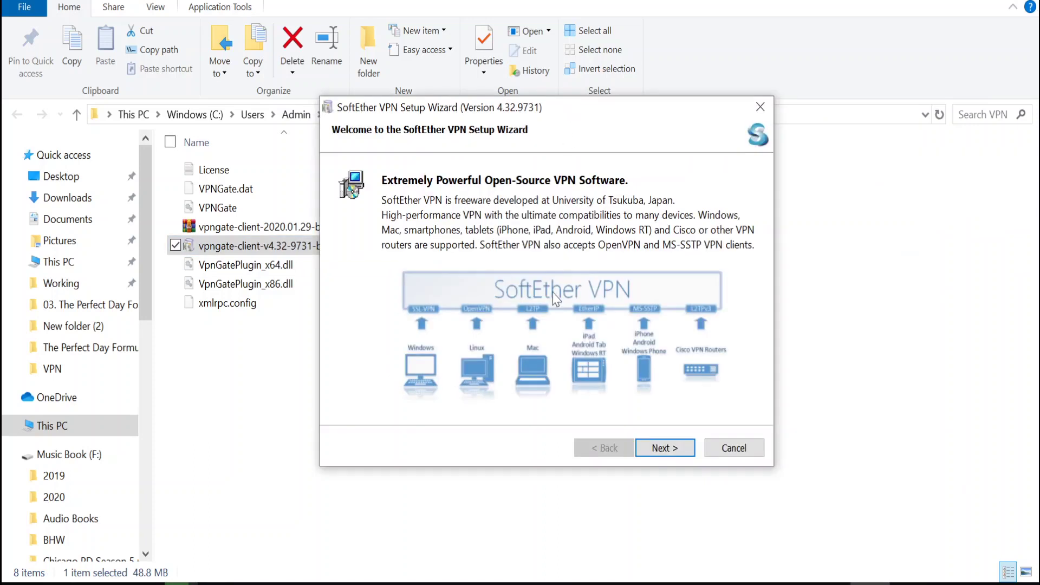
click(654, 451)
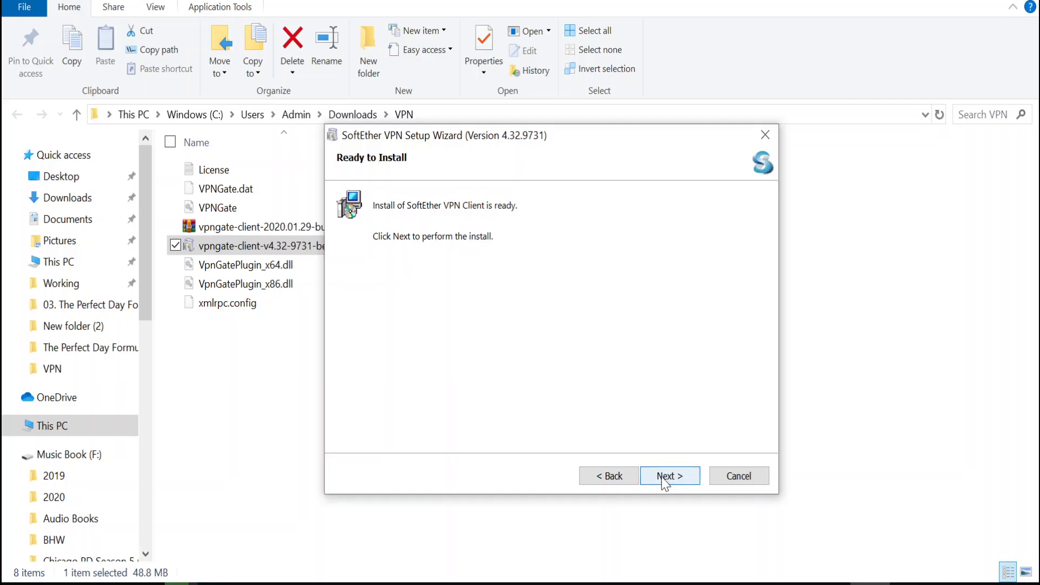
click(666, 476)
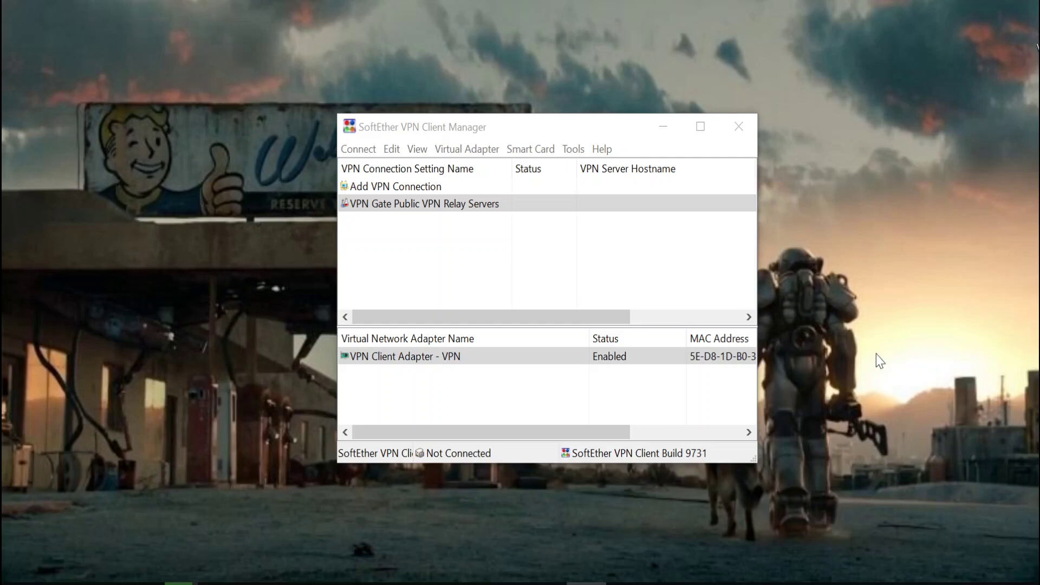
- Open the VPN Gate Public VPN Relay Servers list and sort it by Region in descending order
double_click(416, 205)
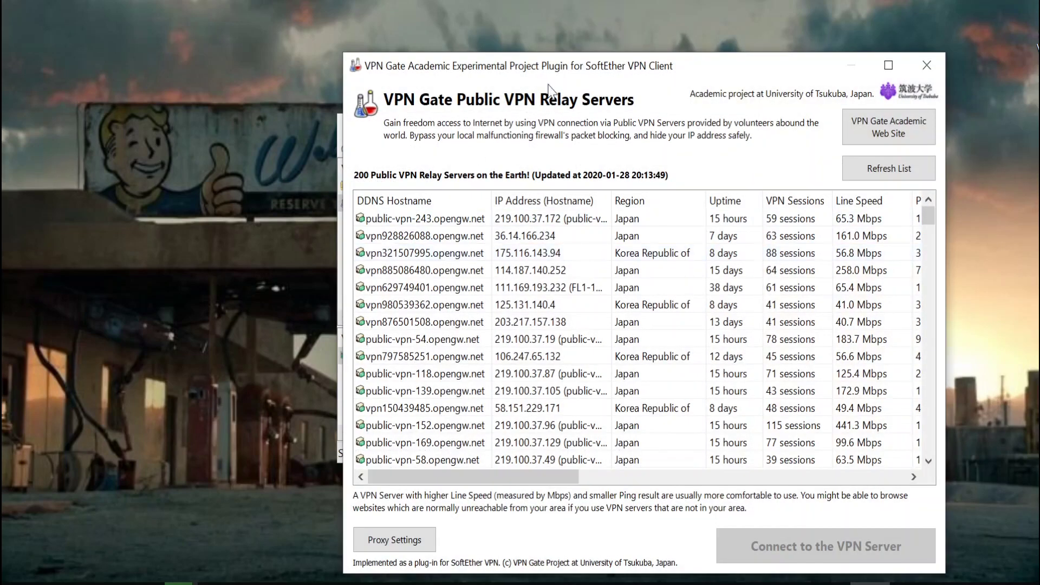
drag(565, 64, 470, 228)
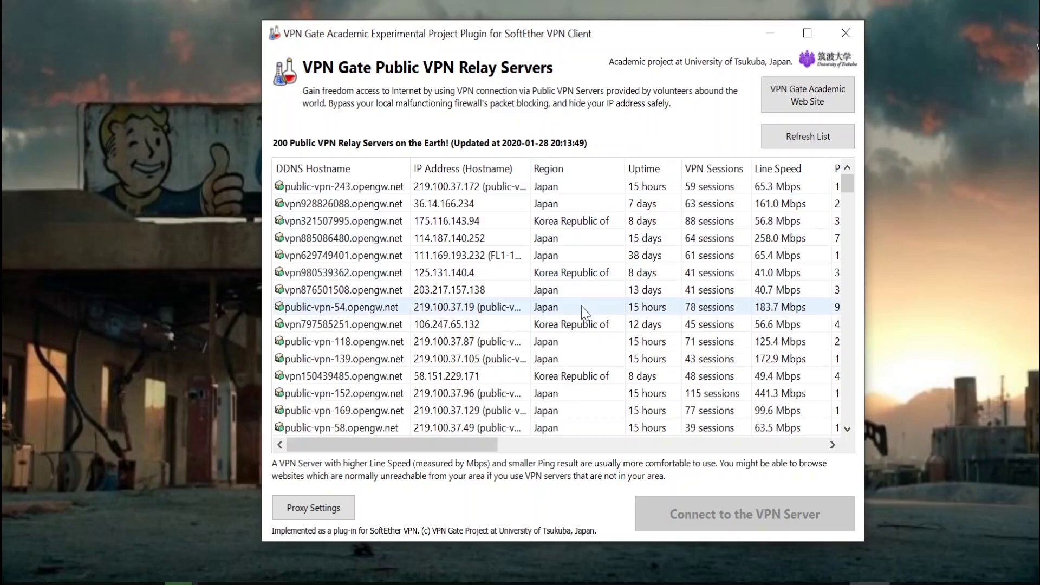
click(577, 169)
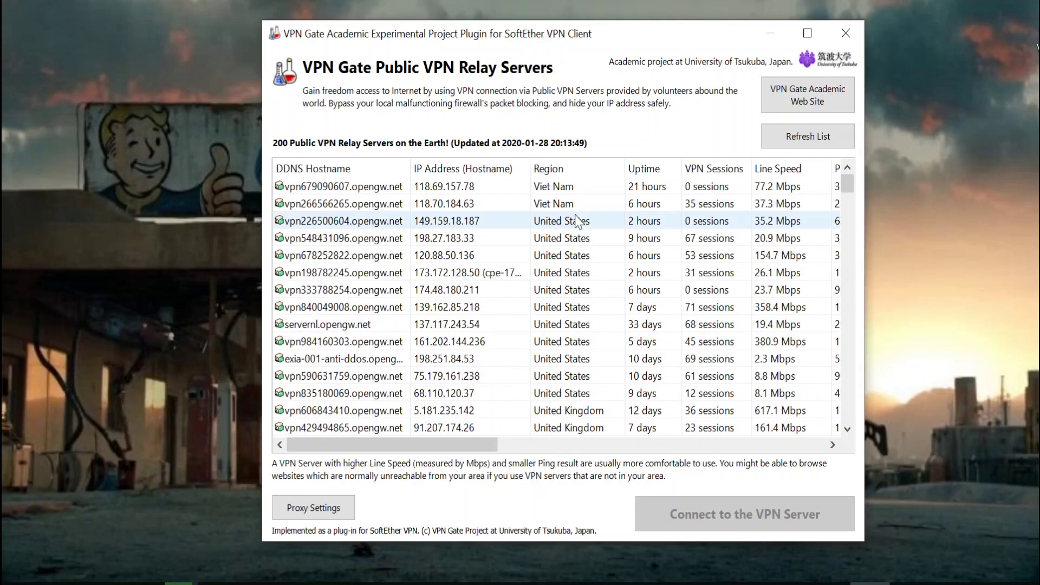
scroll(584, 352, down, 10)
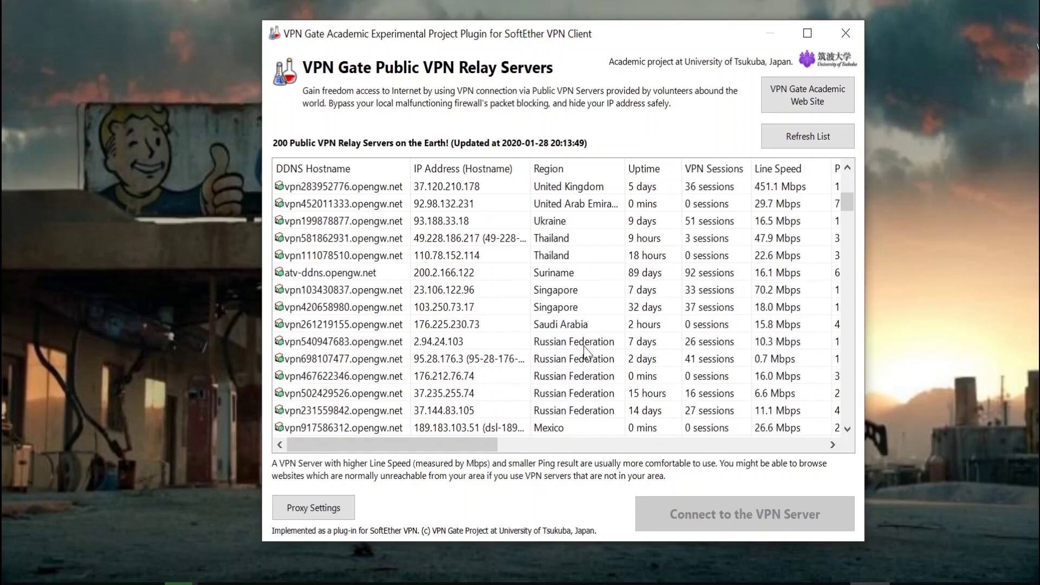
scroll(584, 352, up, 9)
scroll(584, 352, up, 1)
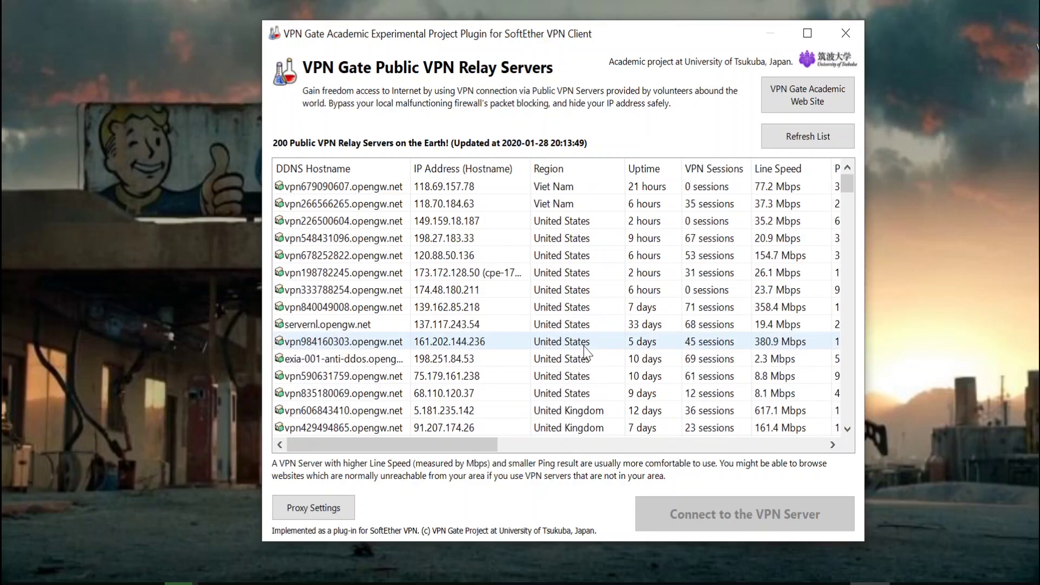
click(571, 169)
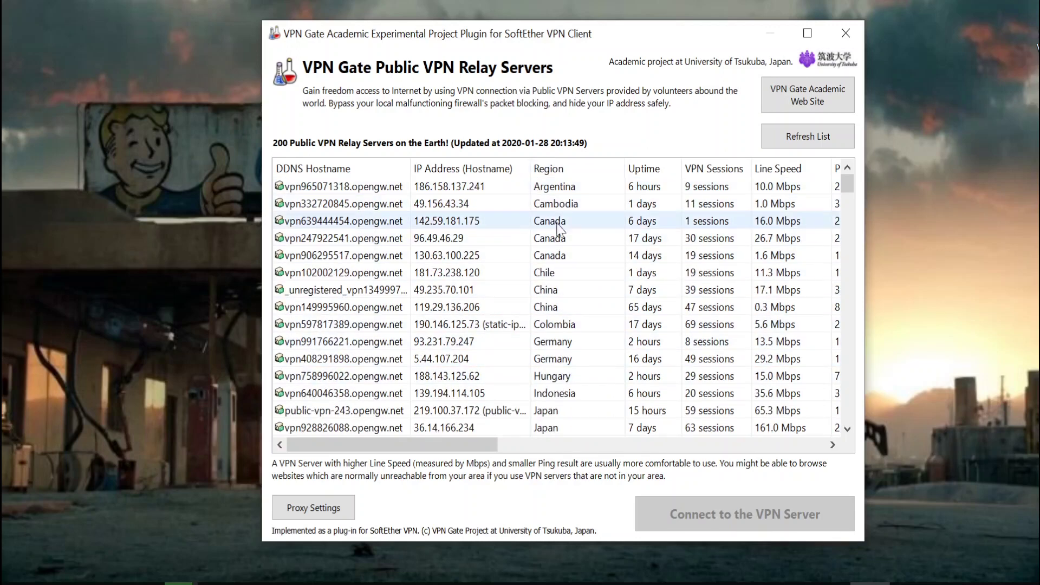
click(562, 169)
scroll(578, 283, down, 1)
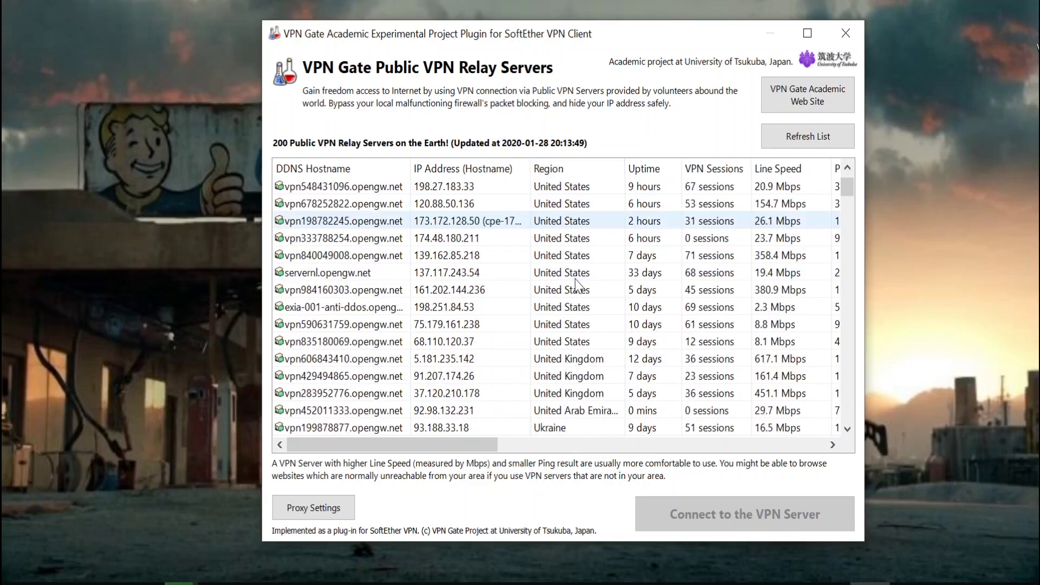
scroll(576, 284, up, 1)
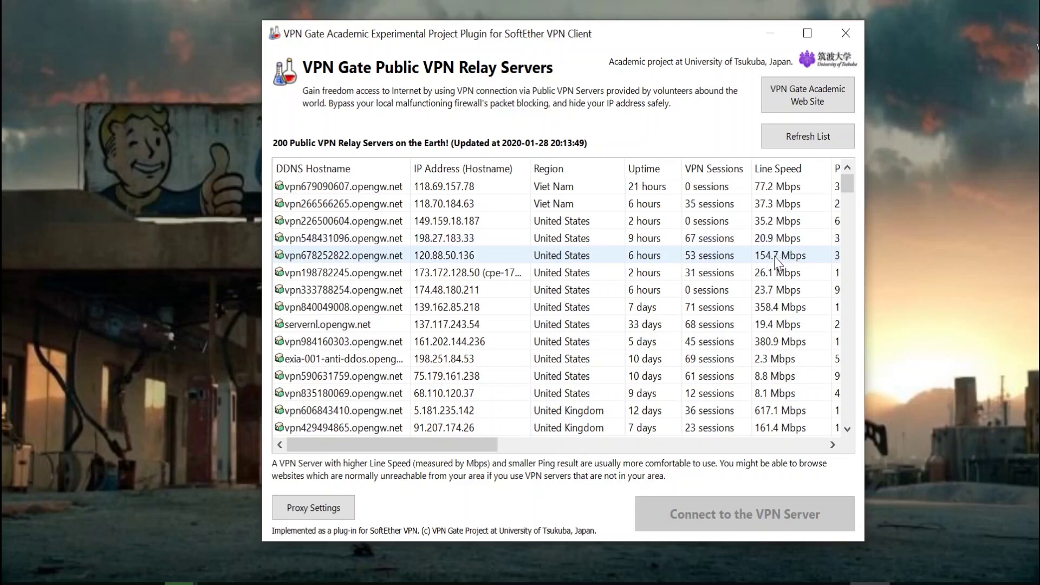
- Connect to relay server vpn840049008.opengw.net over TCP, accepting the VPN Gate warning
click(772, 307)
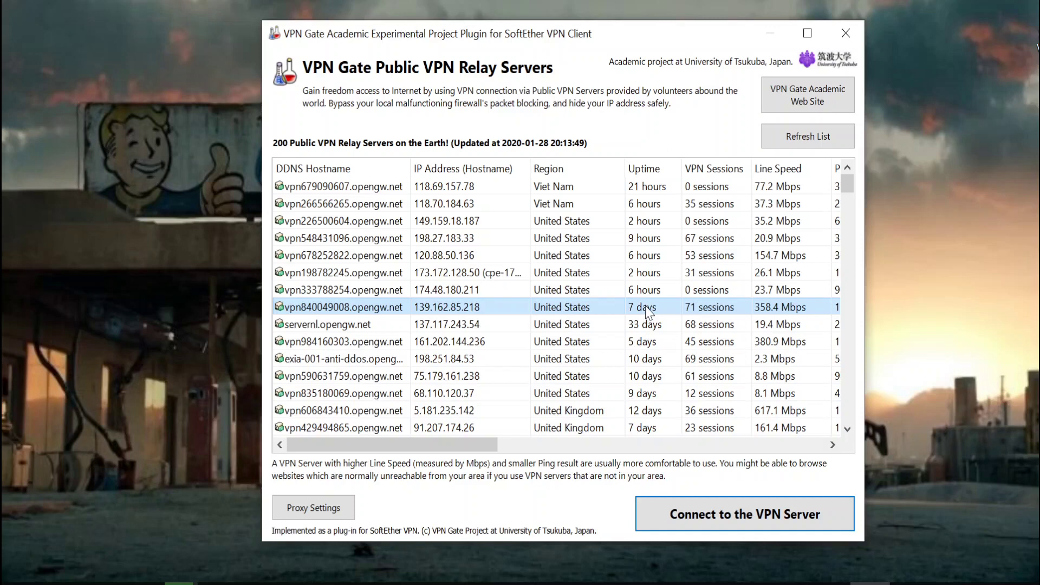
click(760, 523)
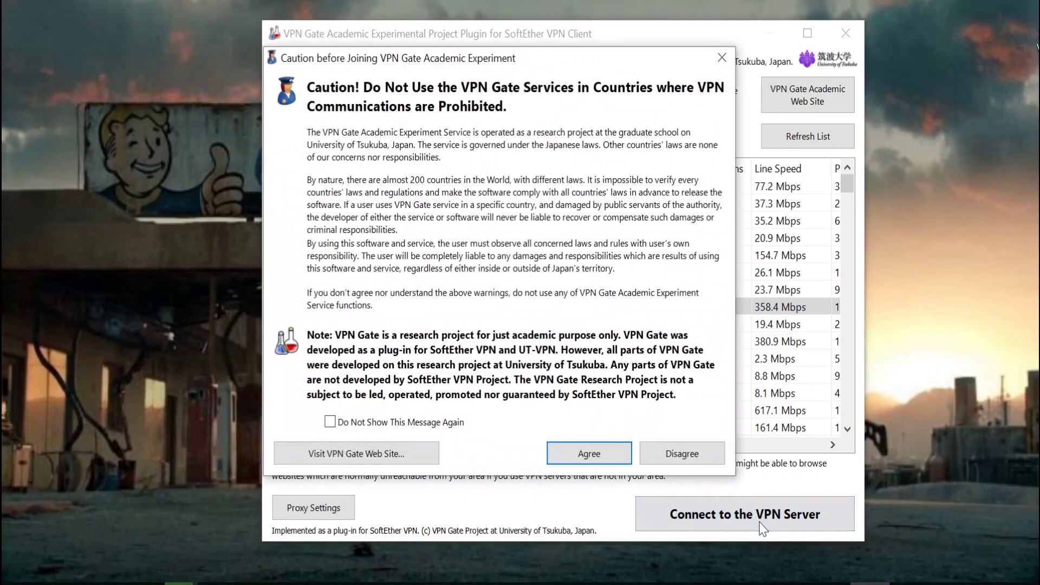
click(589, 457)
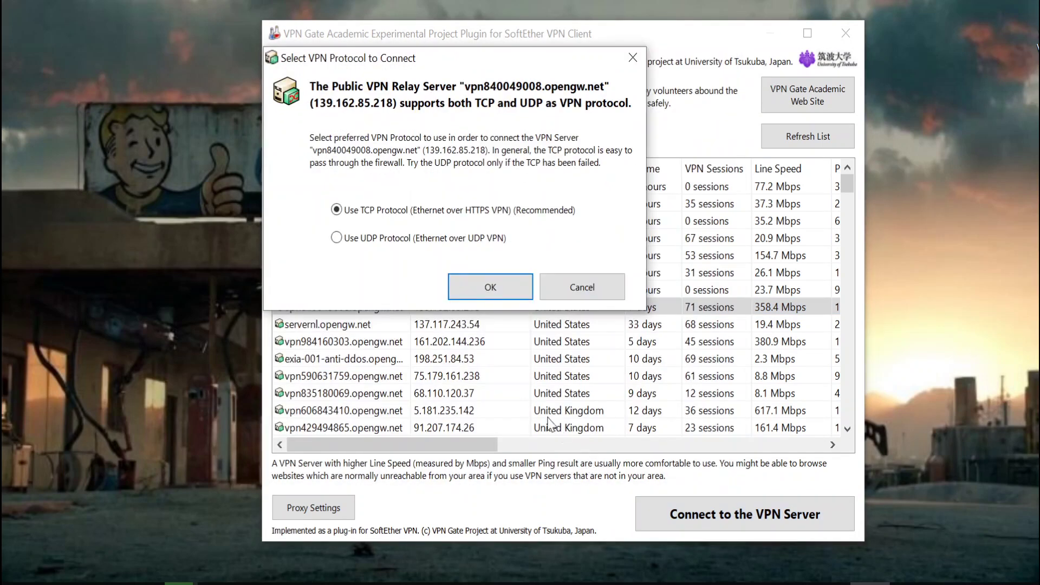
click(496, 295)
click(555, 225)
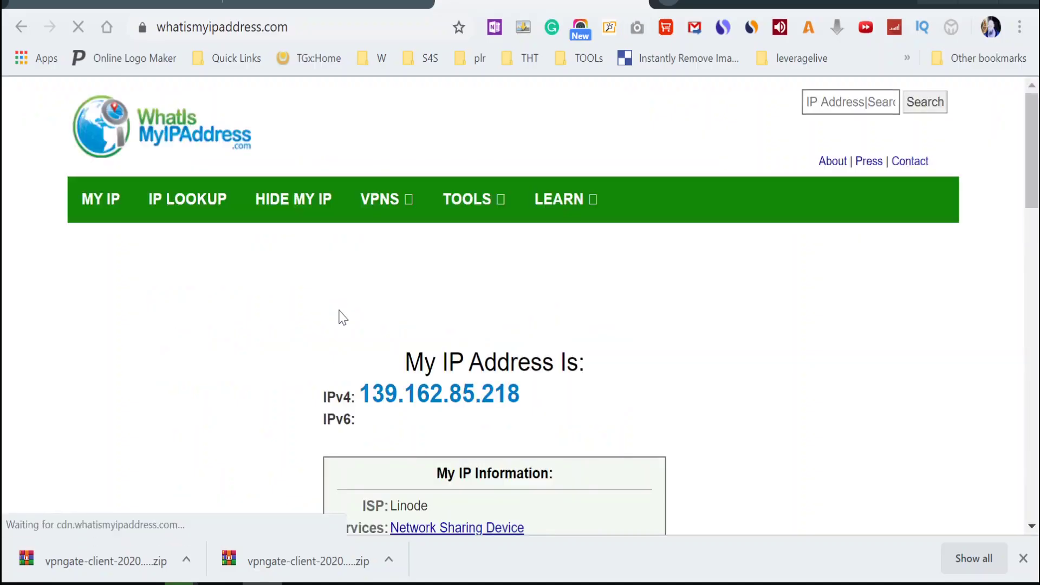
- Review whatismyipaddress.com's details for 139.162.85.218 (Linode, Tokyo, Japan) and close the Namecheap ad
scroll(342, 317, down, 5)
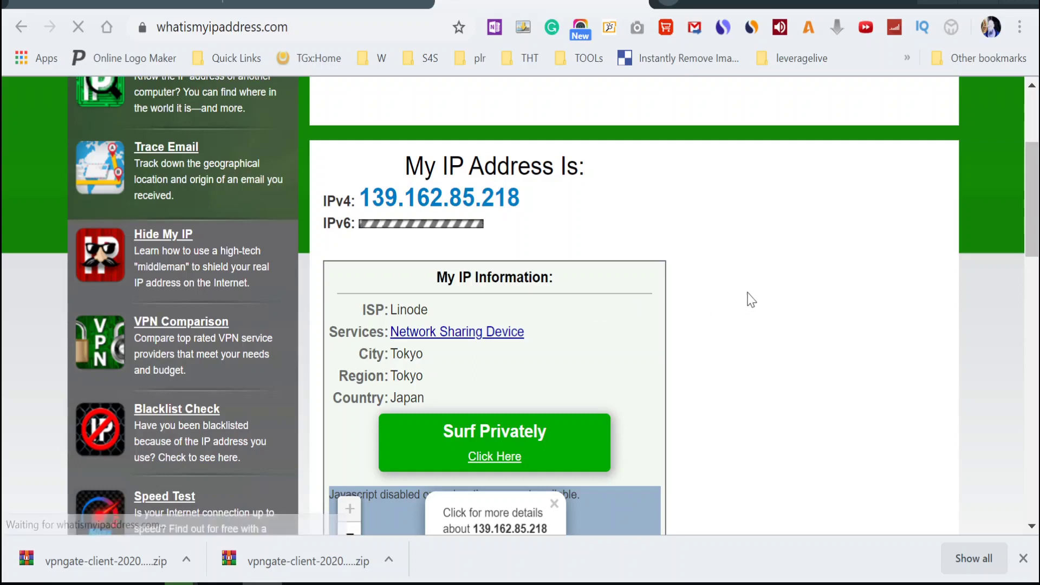
scroll(751, 299, down, 2)
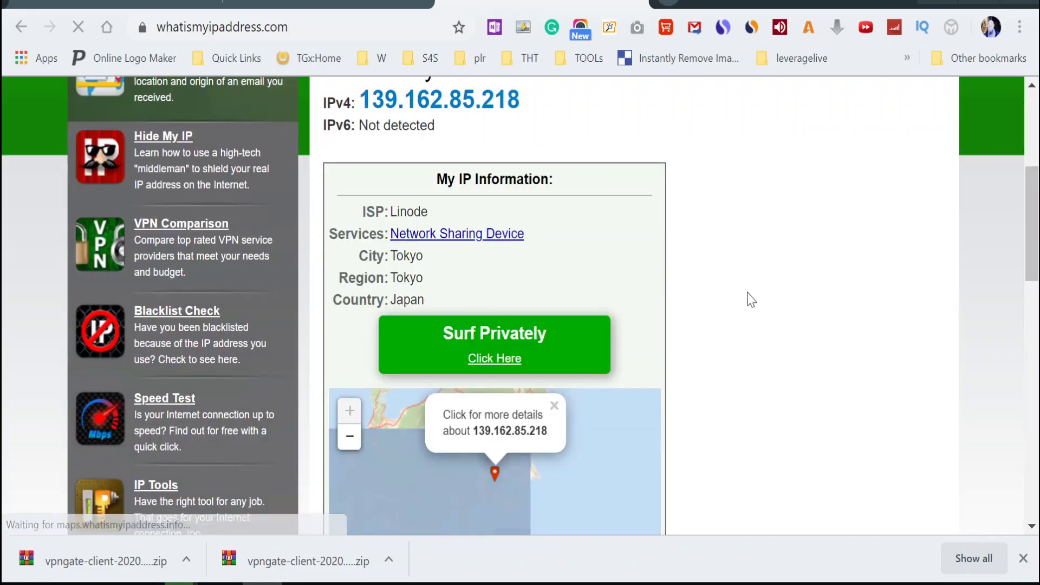
scroll(751, 300, down, 2)
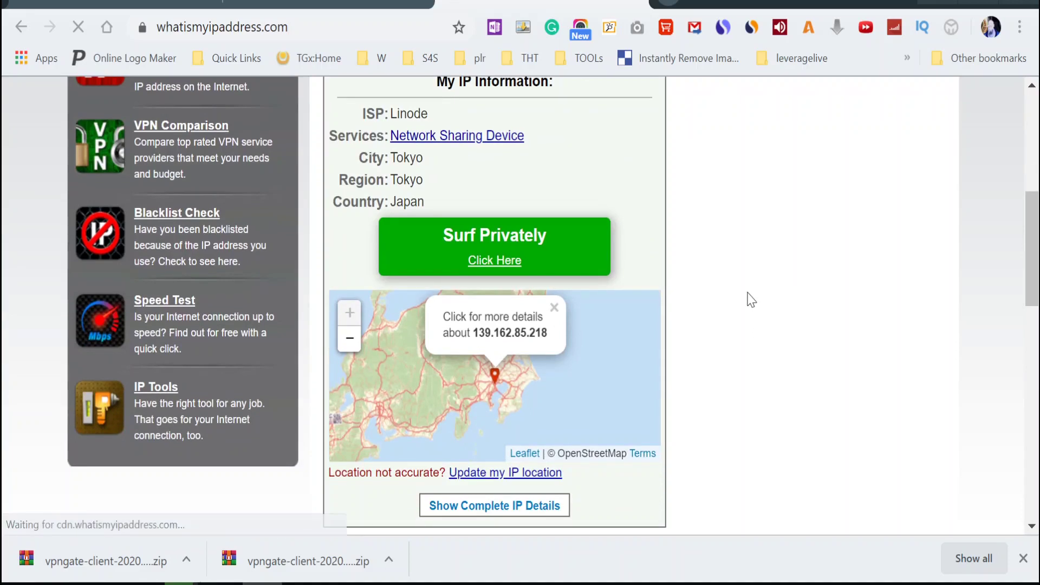
scroll(751, 299, up, 2)
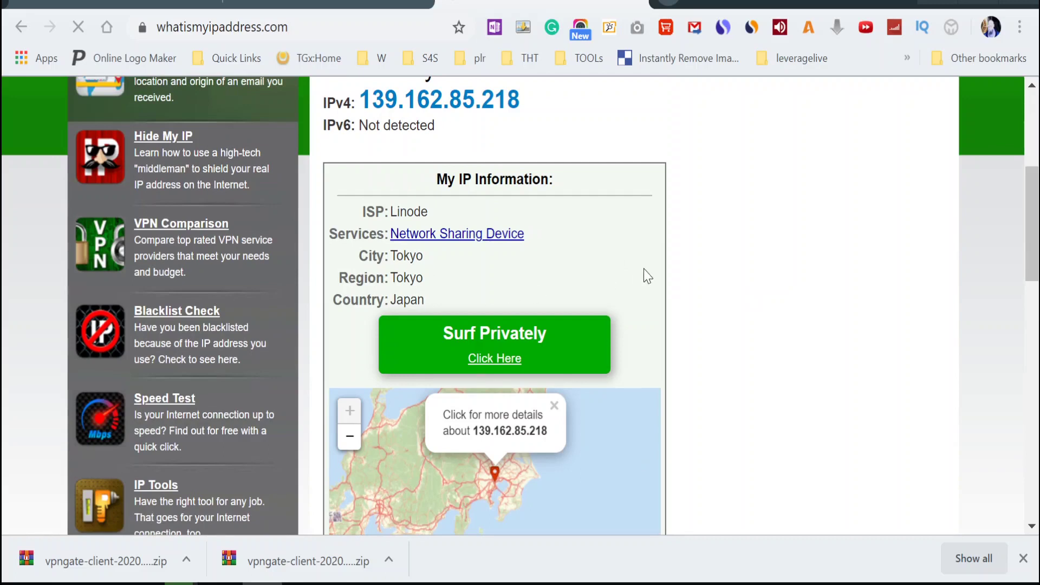
scroll(647, 276, up, 4)
scroll(648, 276, down, 4)
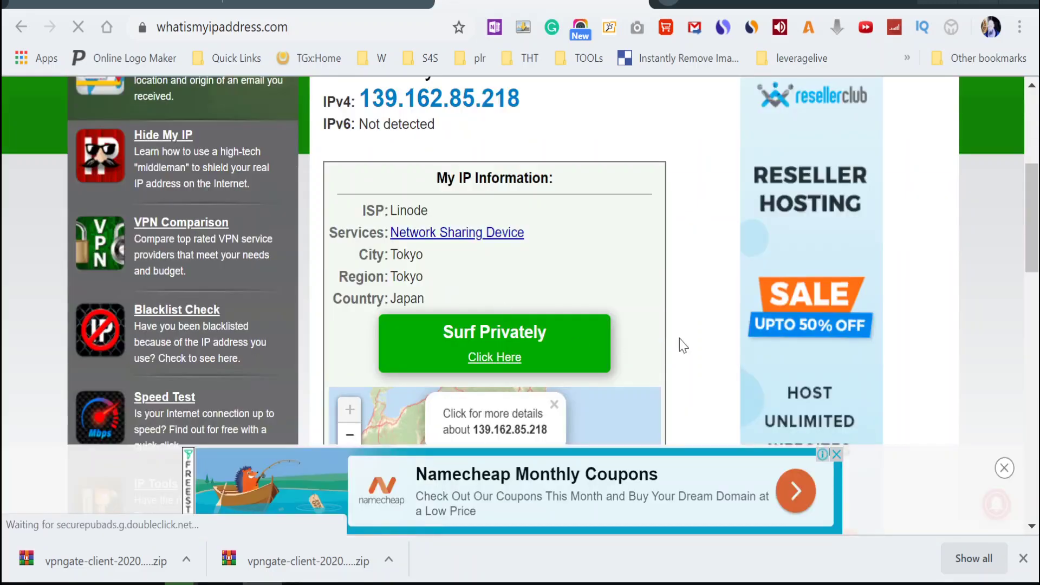
click(837, 455)
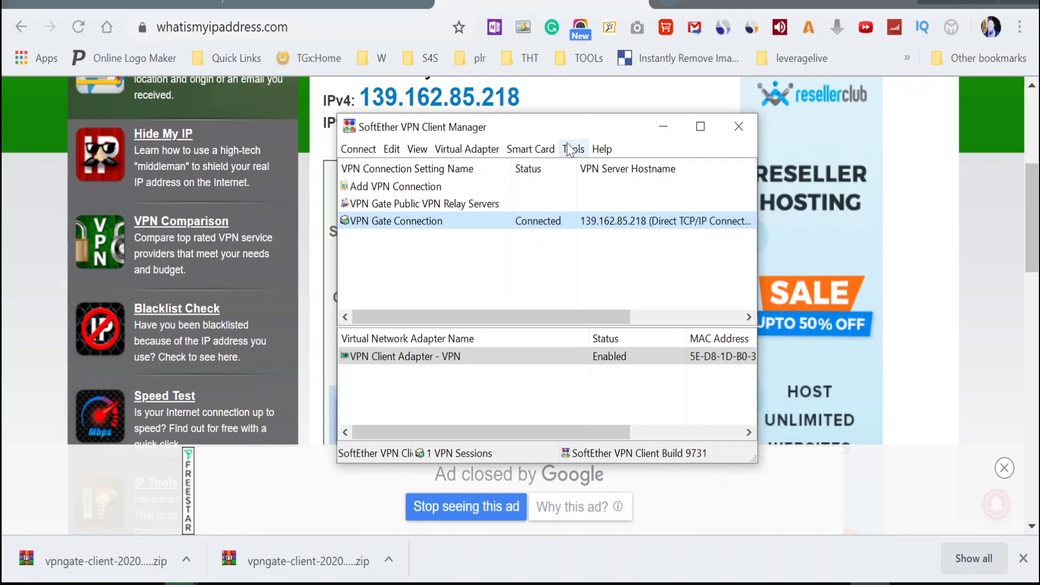
- Move the Client Manager aside and minimise it, leaving the Tokyo IP page visible
drag(569, 127, 713, 147)
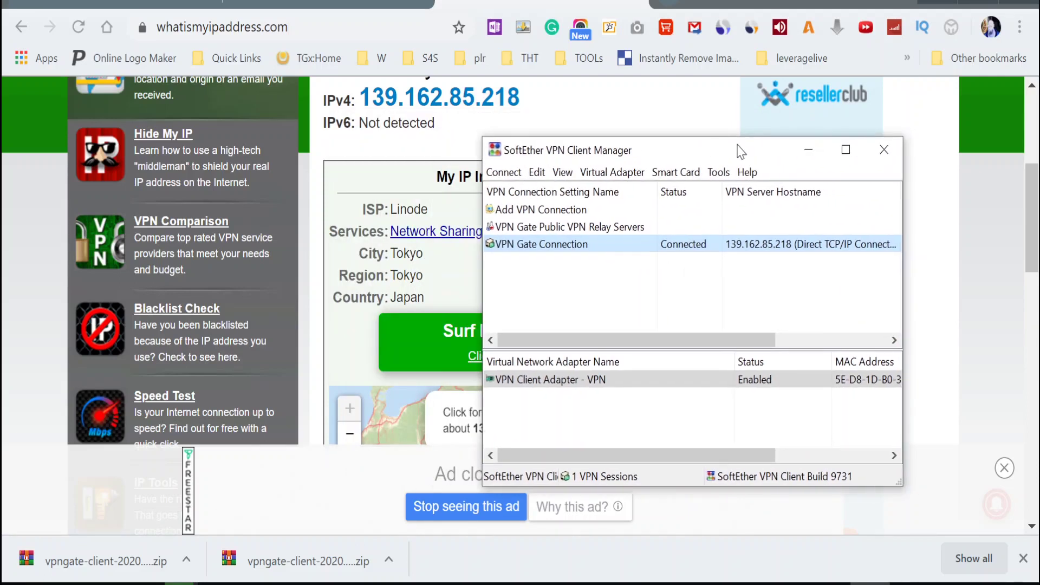
click(808, 145)
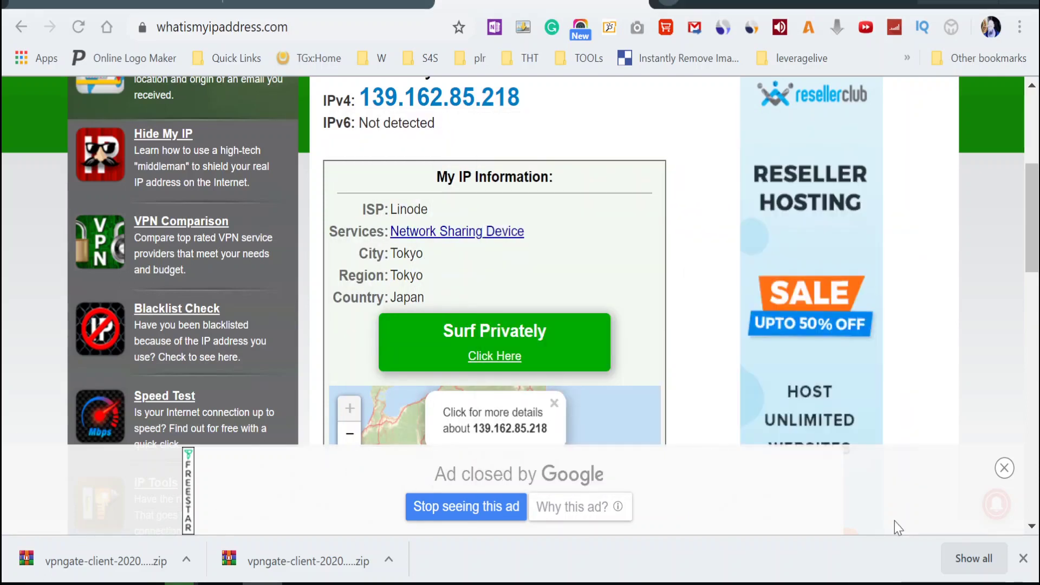